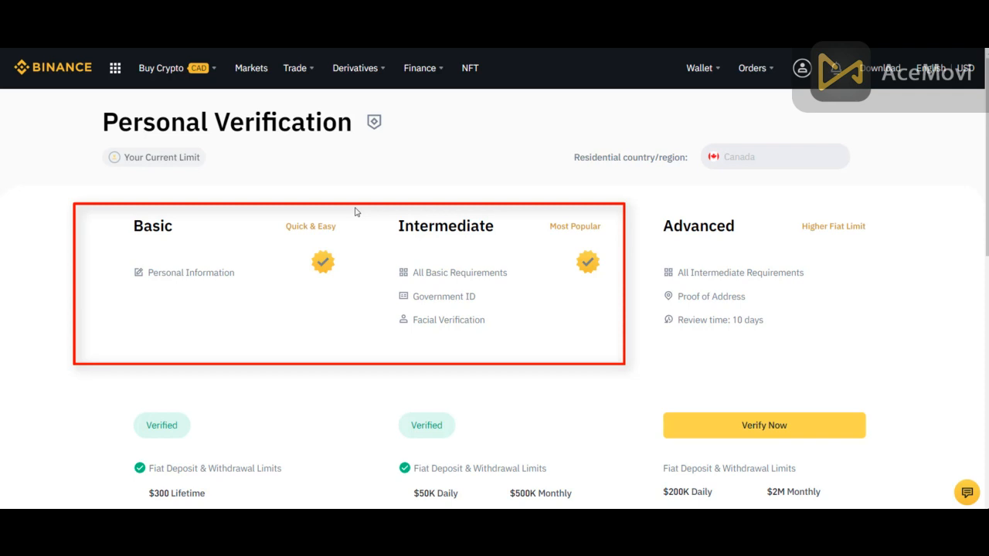
pyautogui.scroll(-1, 474, 276)
pyautogui.moveTo(719, 410); pyautogui.dragTo(662, 409)
# Review the $200K daily advanced limit, then go to the account Security settings page
pyautogui.click(662, 410)
pyautogui.doubleClick(663, 408)
pyautogui.scroll(1, 667, 399)
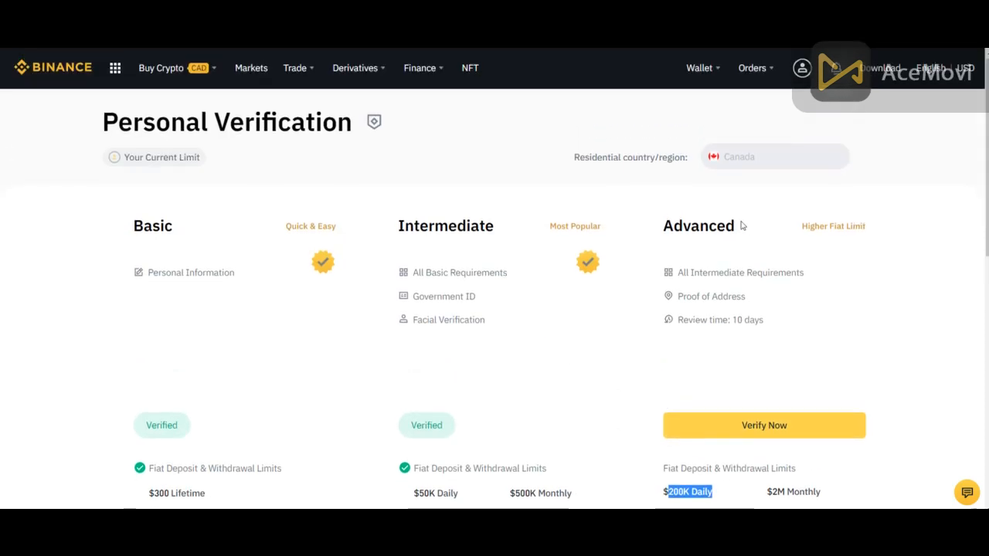
pyautogui.moveTo(746, 225); pyautogui.dragTo(662, 225)
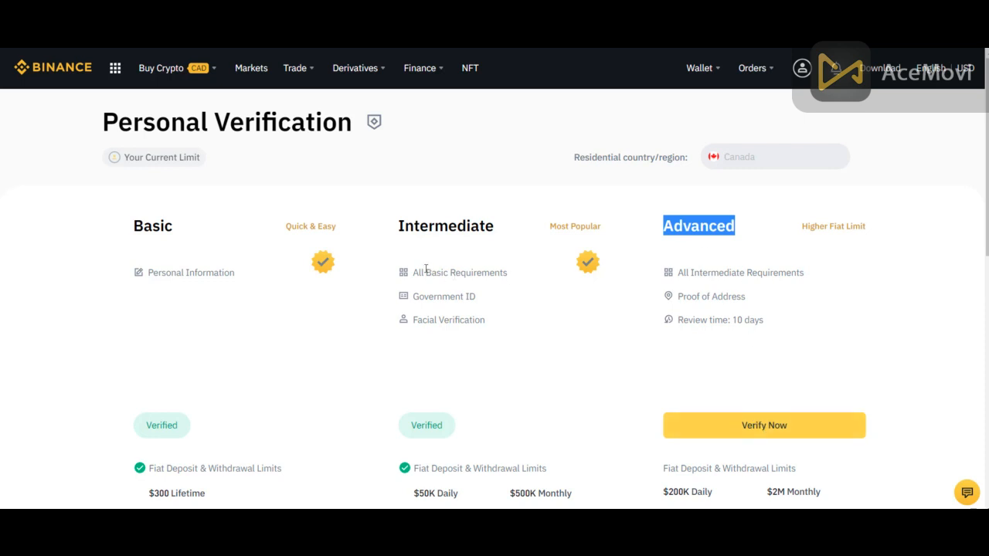
pyautogui.click(121, 231)
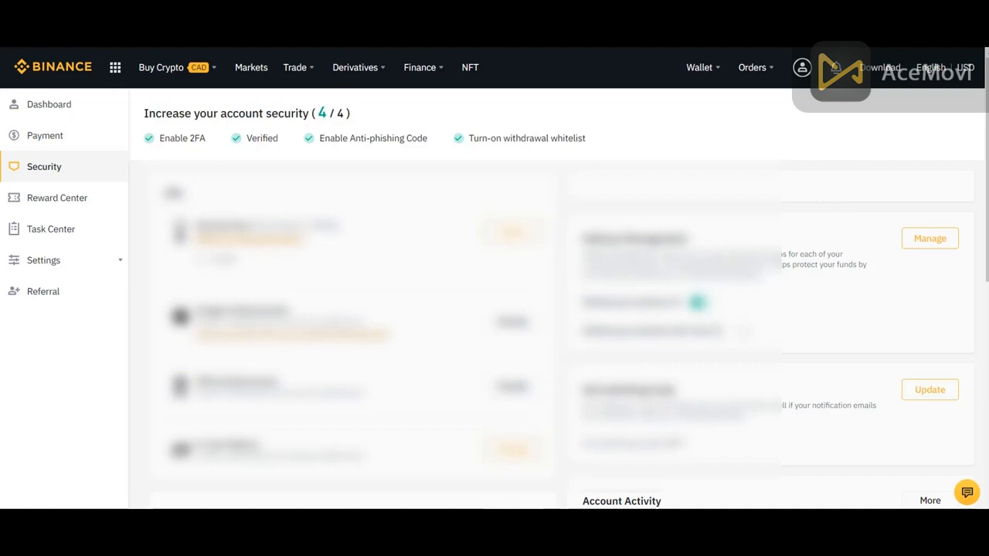
pyautogui.moveTo(802, 68)
pyautogui.click(828, 147)
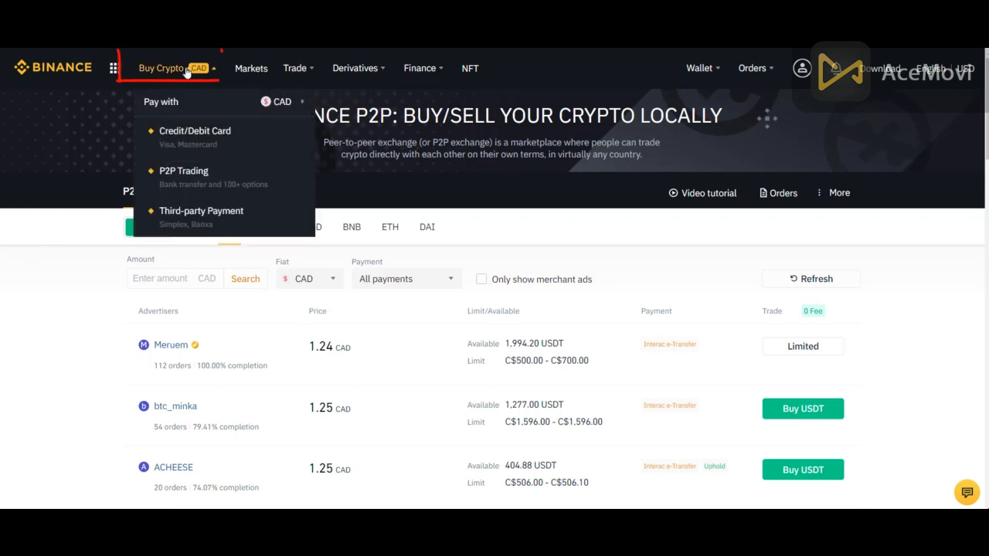
pyautogui.moveTo(165, 67)
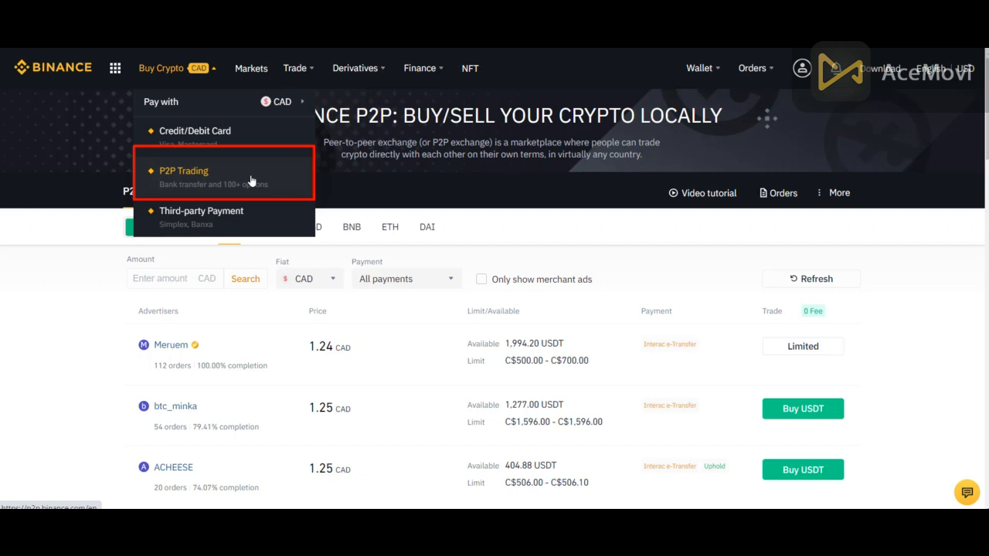
# Enter the P2P marketplace and keep CAD as fiat for a 1000 amount
pyautogui.click(201, 181)
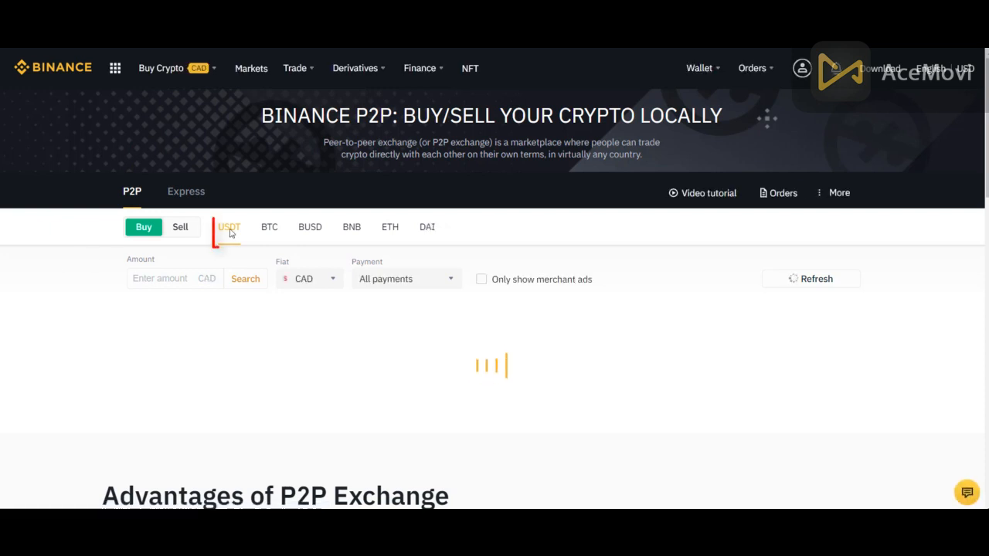
pyautogui.click(306, 284)
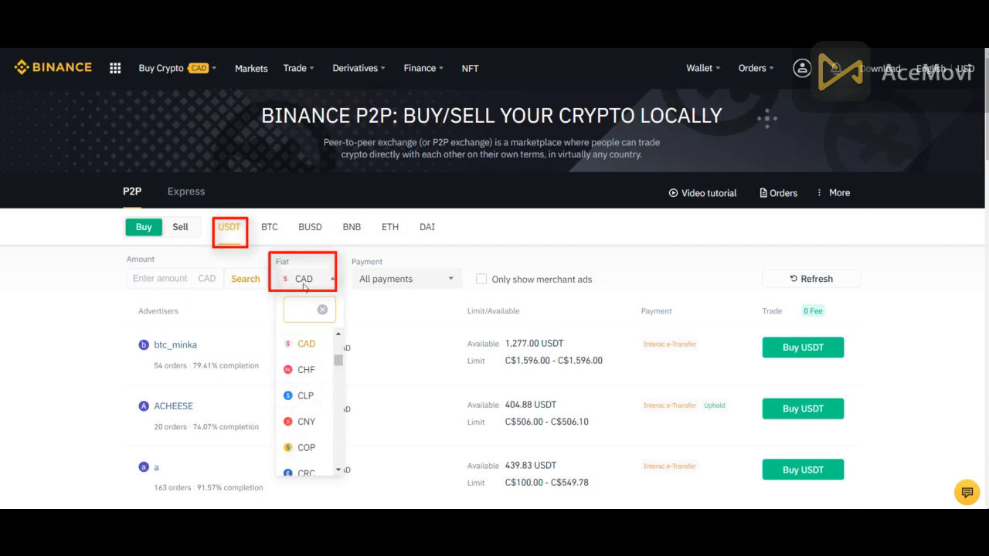
pyautogui.click(302, 285)
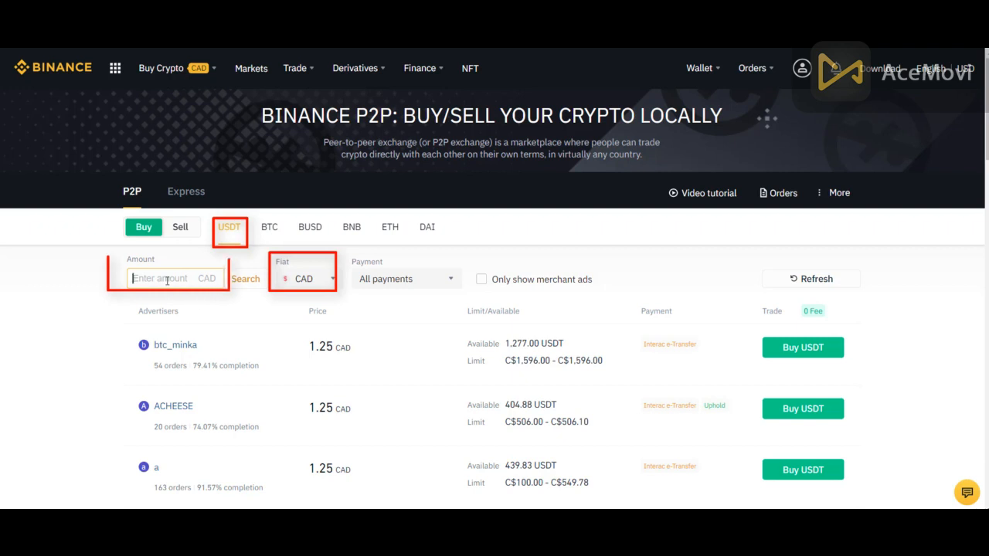
pyautogui.write('1000')
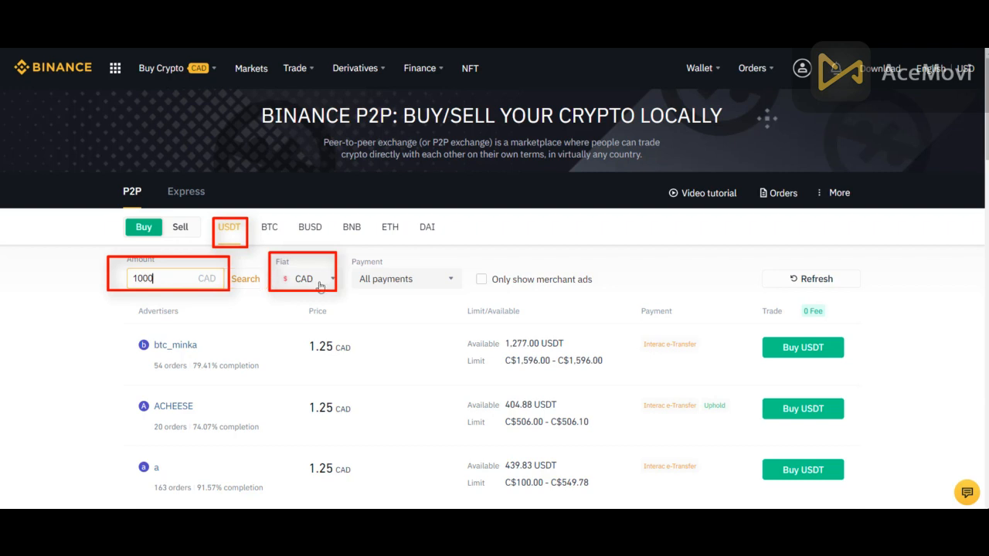
# Filter the USDT listings to Interac e-Transfer as the payment method
pyautogui.click(380, 283)
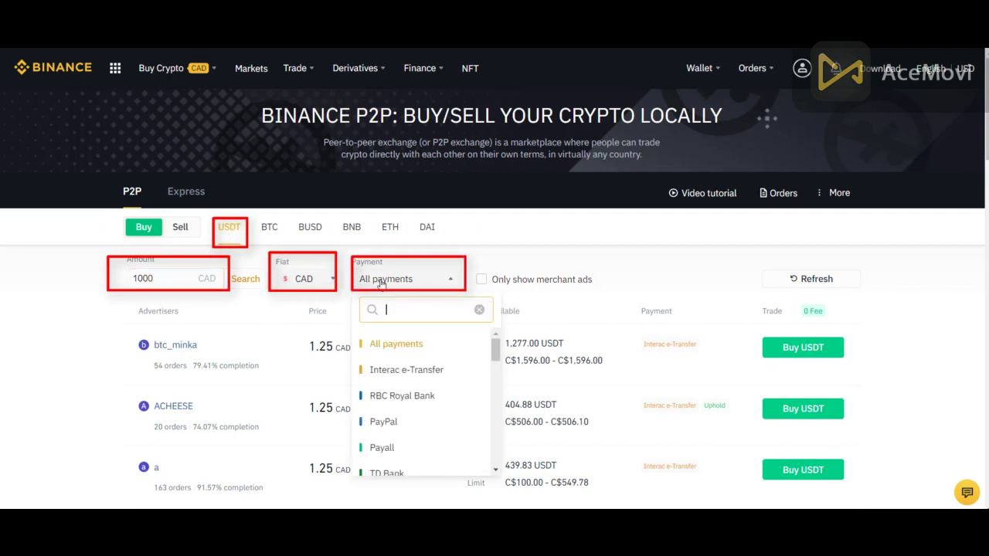
pyautogui.click(419, 372)
pyautogui.click(392, 284)
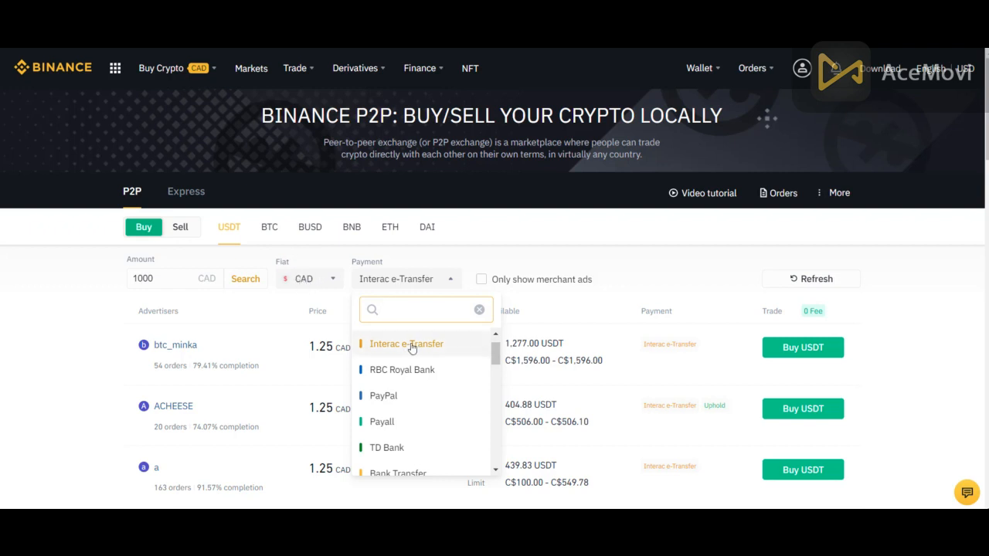
pyautogui.scroll(-3, 409, 401)
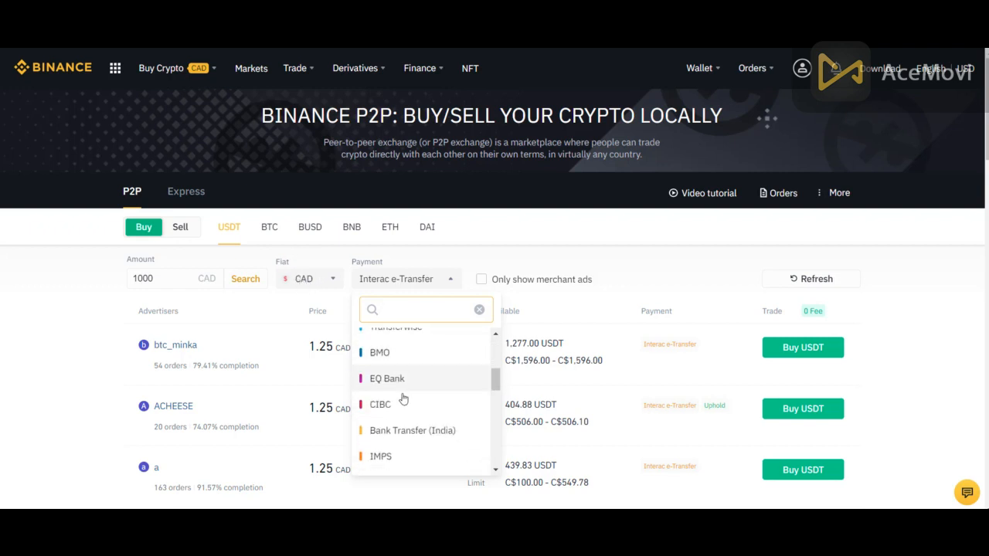
pyautogui.scroll(-1, 410, 401)
pyautogui.scroll(5, 410, 401)
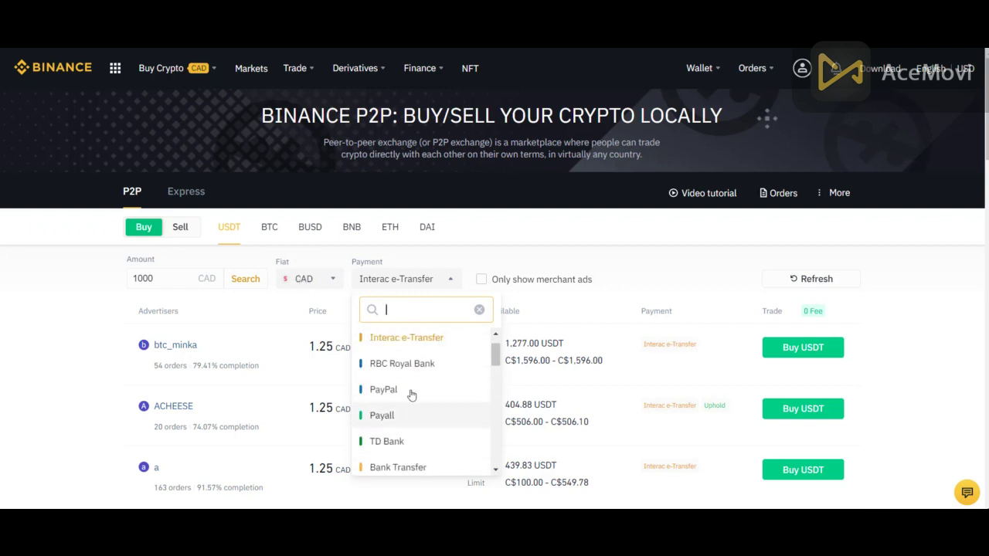
pyautogui.click(404, 344)
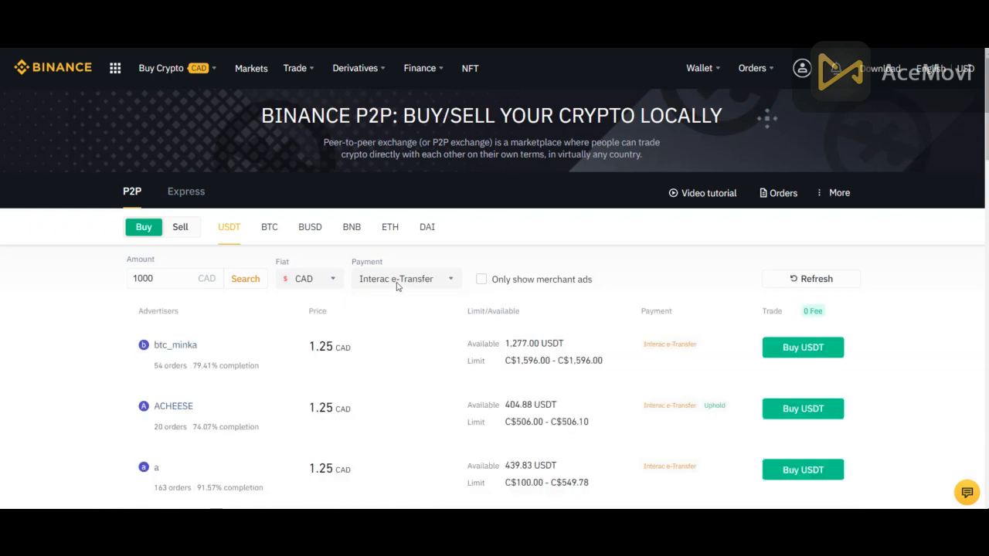
pyautogui.scroll(-1, 413, 346)
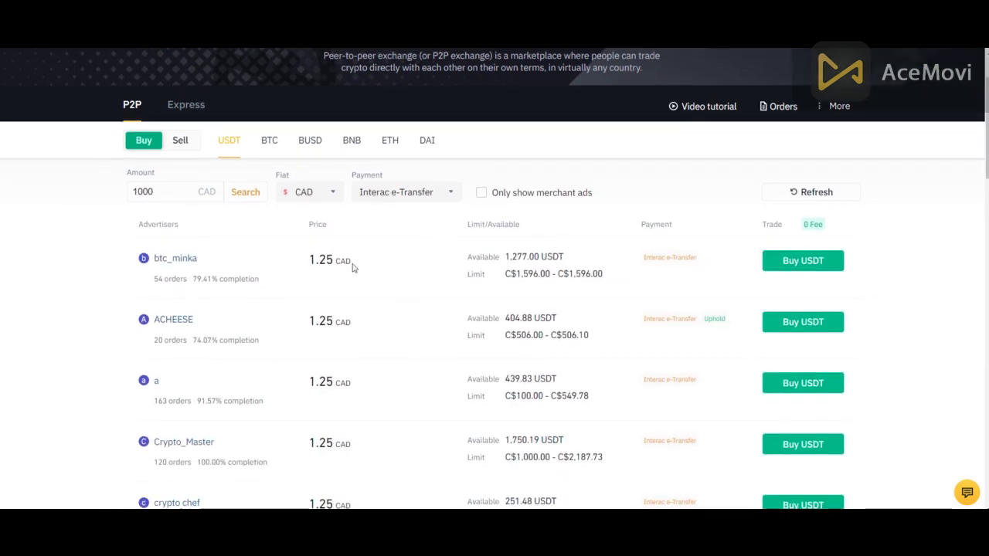
pyautogui.moveTo(353, 262); pyautogui.dragTo(309, 259)
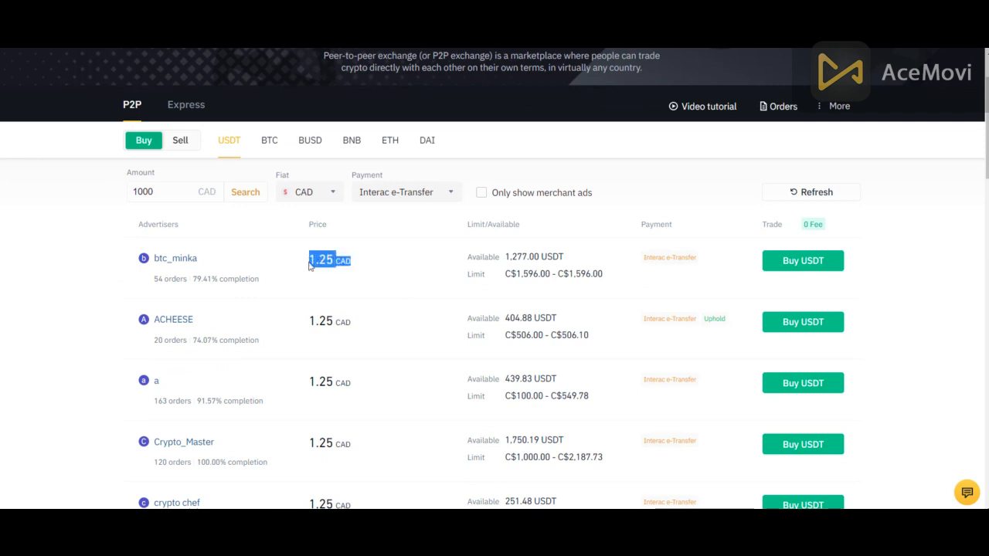
pyautogui.click(84, 272)
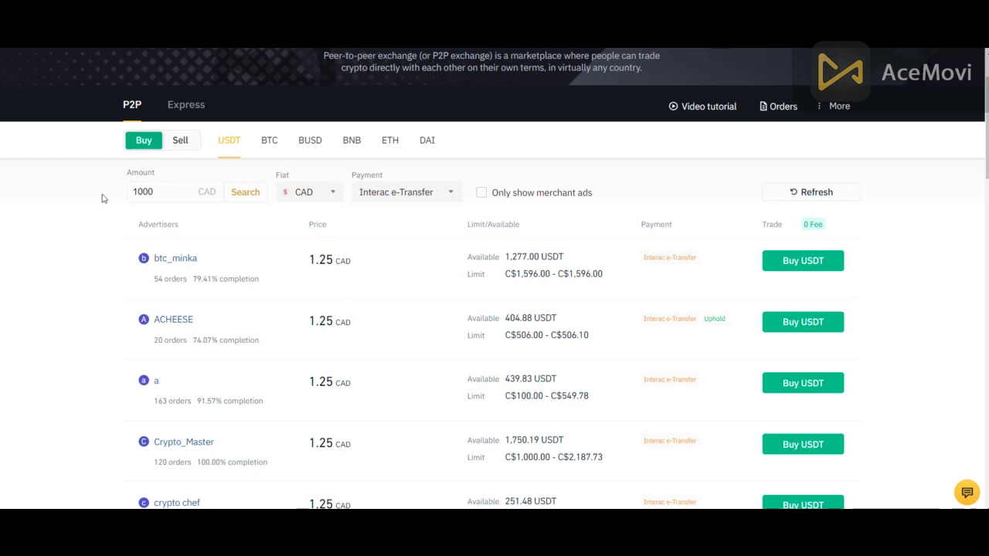
pyautogui.click(151, 198)
pyautogui.moveTo(151, 198); pyautogui.dragTo(122, 200)
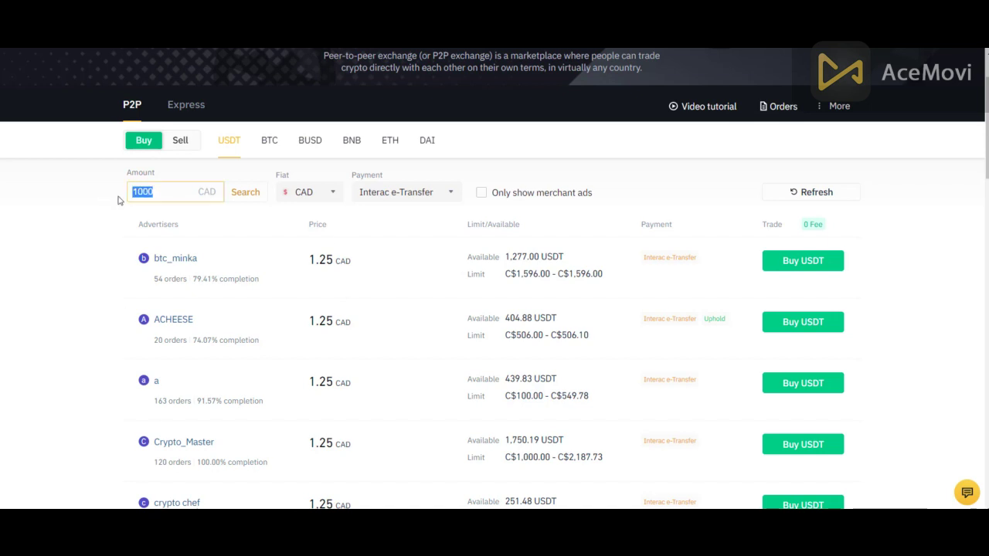
pyautogui.doubleClick(563, 258)
pyautogui.moveTo(515, 252); pyautogui.dragTo(504, 258)
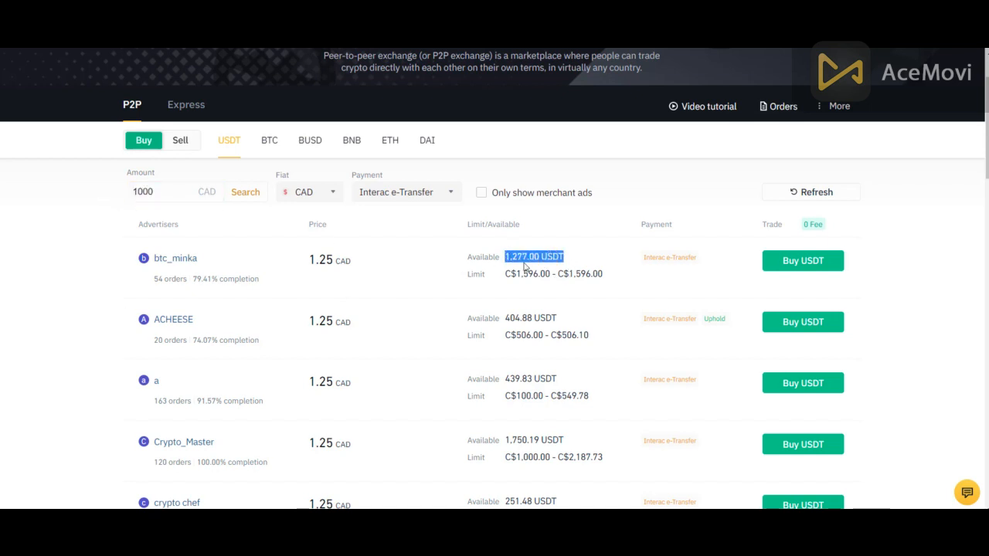
pyautogui.click(596, 257)
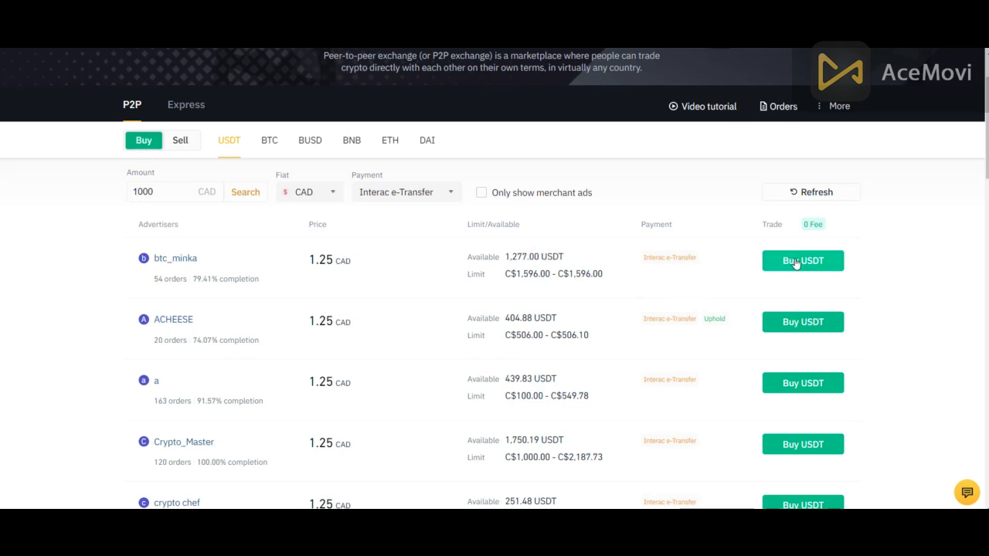
pyautogui.moveTo(562, 317); pyautogui.dragTo(506, 317)
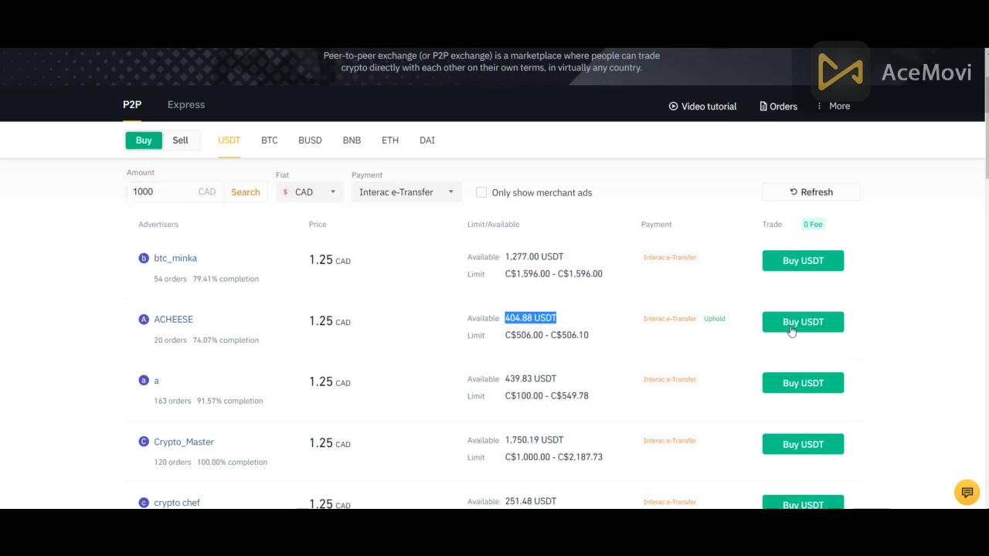
pyautogui.click(523, 318)
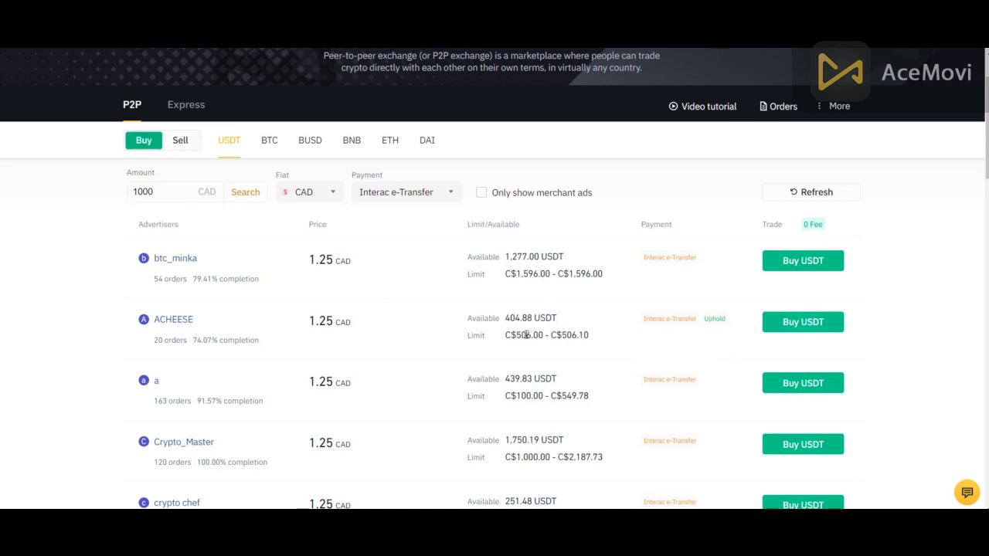
pyautogui.moveTo(561, 320); pyautogui.dragTo(504, 318)
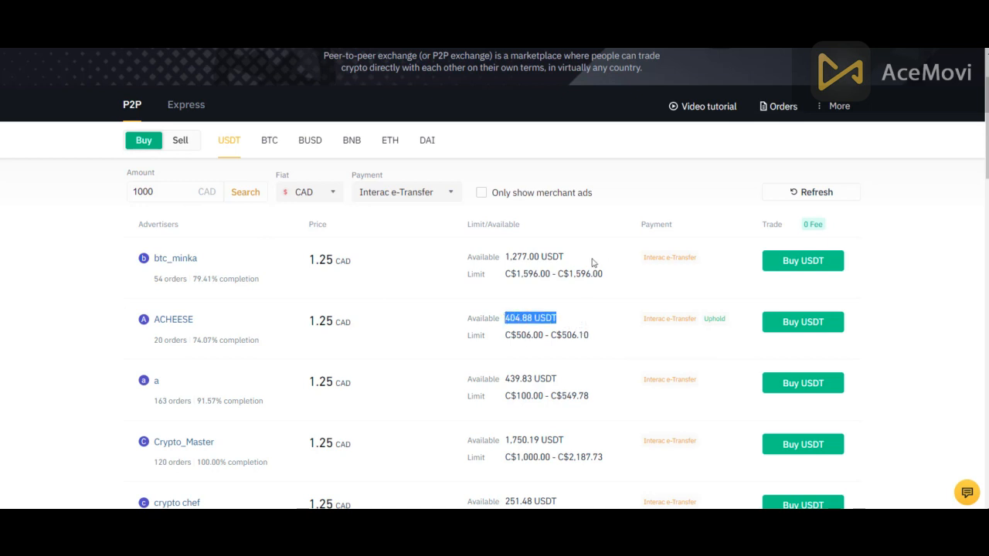
pyautogui.click(164, 193)
pyautogui.doubleClick(130, 193)
pyautogui.click(82, 236)
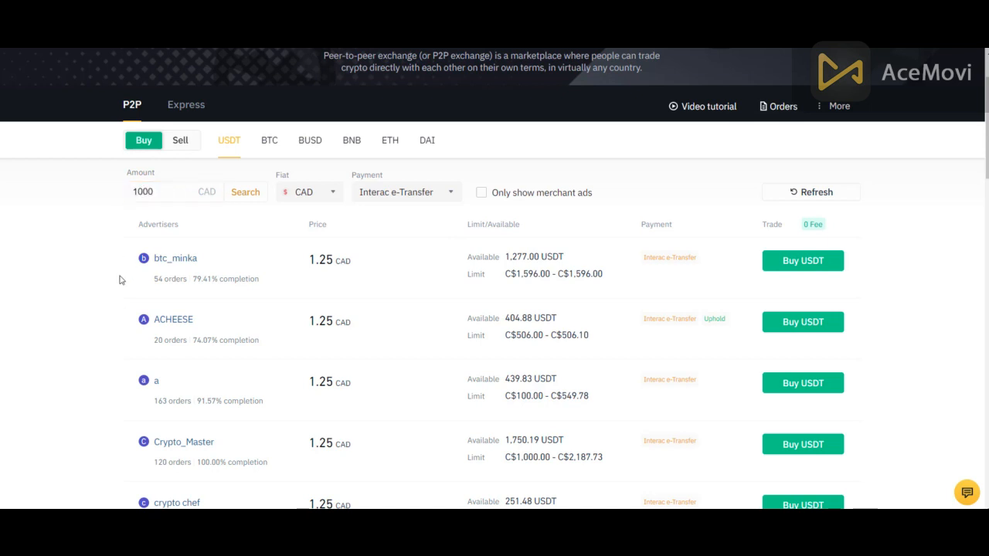
pyautogui.moveTo(263, 283); pyautogui.dragTo(189, 280)
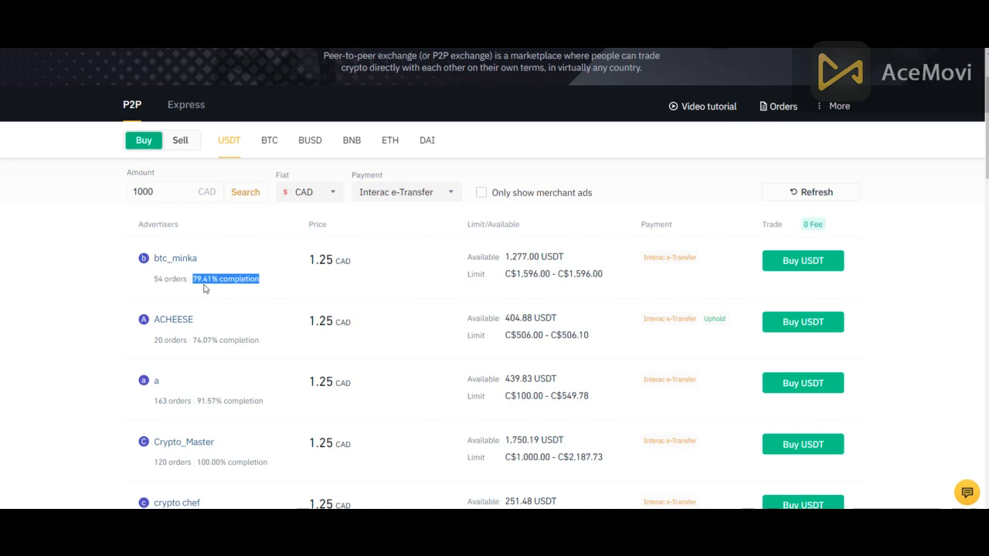
pyautogui.click(205, 289)
pyautogui.scroll(-2, 19, 325)
pyautogui.scroll(-2, 17, 325)
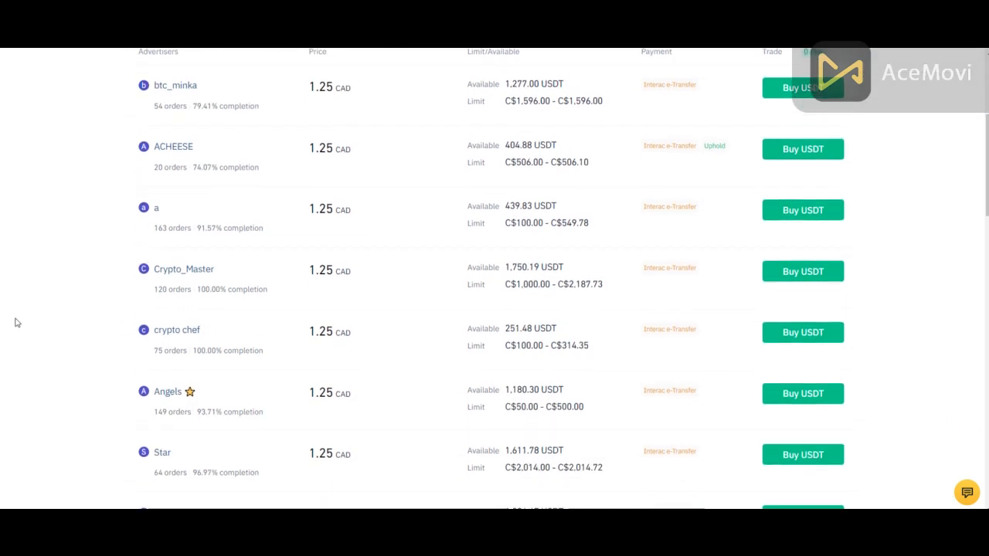
pyautogui.moveTo(265, 229); pyautogui.dragTo(207, 230)
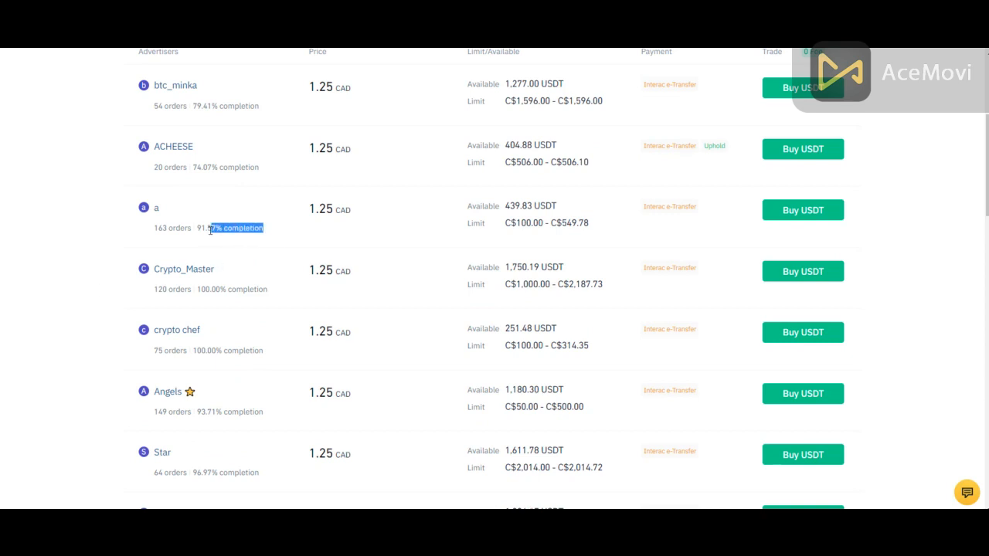
pyautogui.scroll(2, 31, 279)
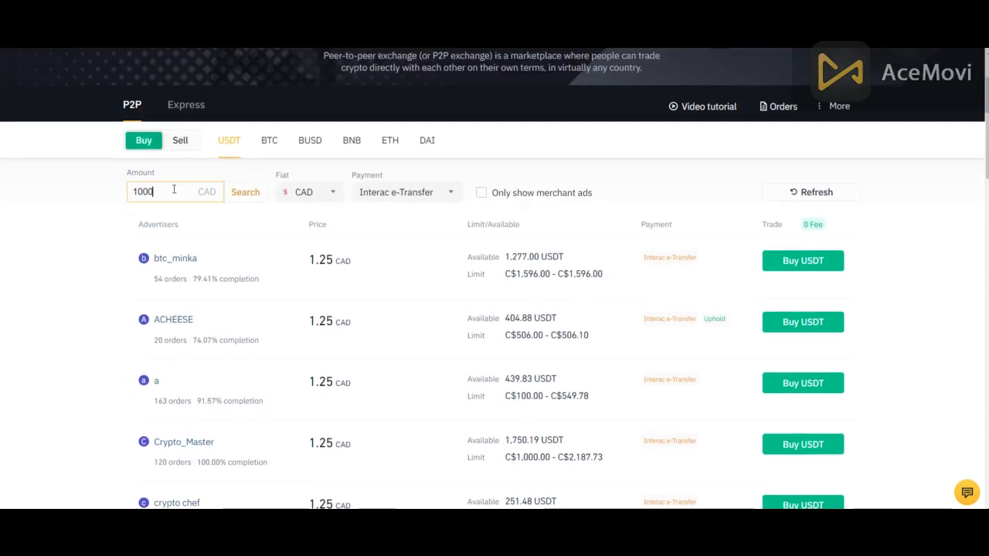
pyautogui.moveTo(154, 191); pyautogui.dragTo(105, 197)
pyautogui.scroll(-2, 55, 276)
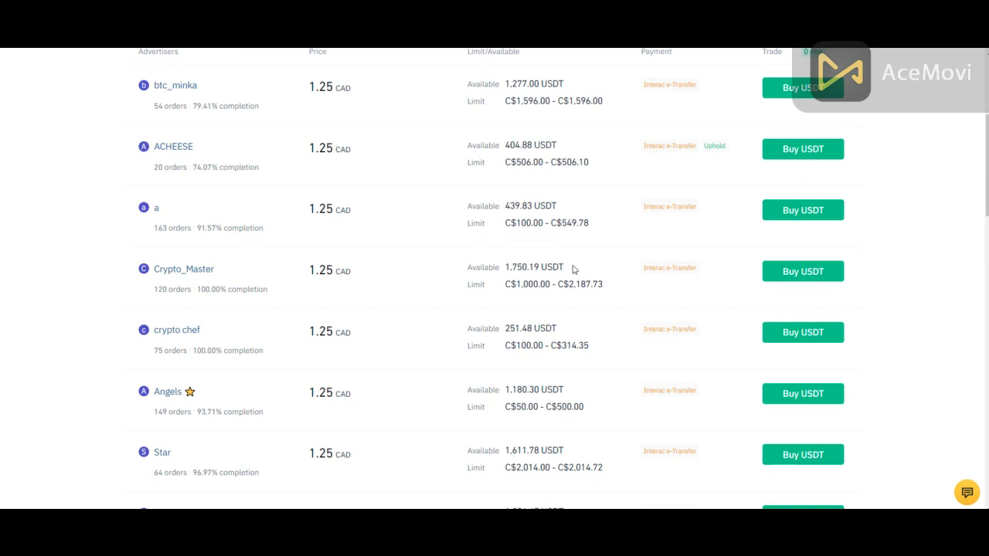
pyautogui.moveTo(564, 266); pyautogui.dragTo(502, 267)
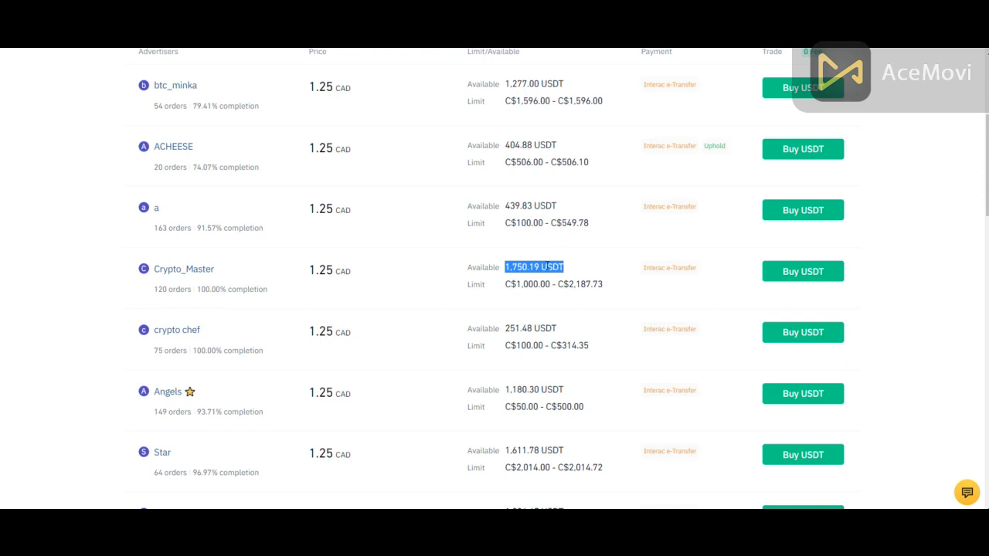
pyautogui.moveTo(278, 290); pyautogui.dragTo(195, 289)
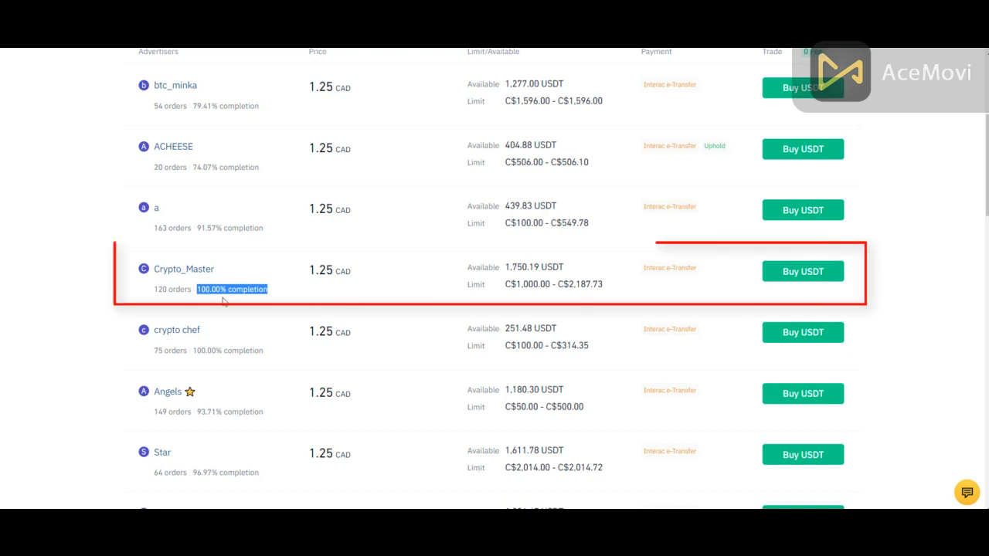
pyautogui.click(51, 292)
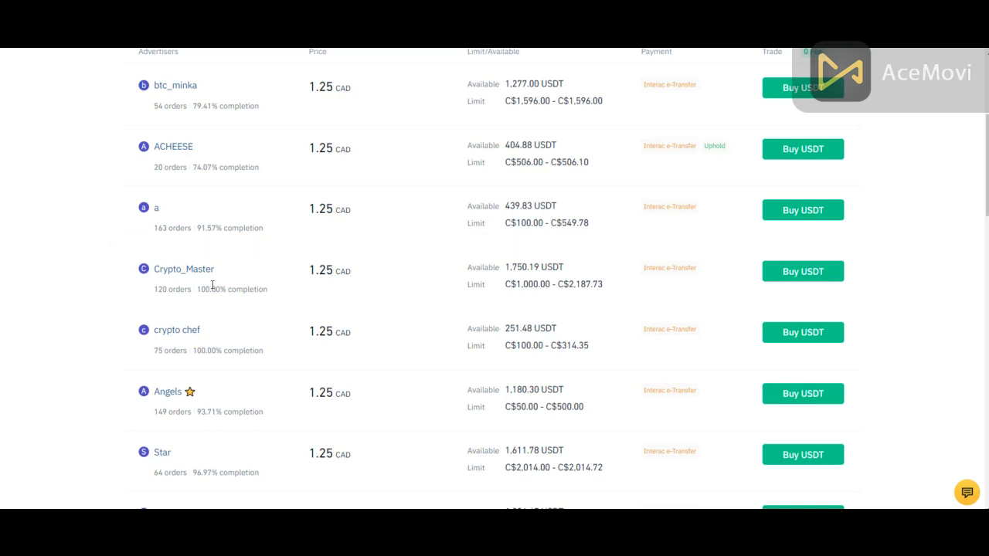
pyautogui.moveTo(217, 270); pyautogui.dragTo(150, 272)
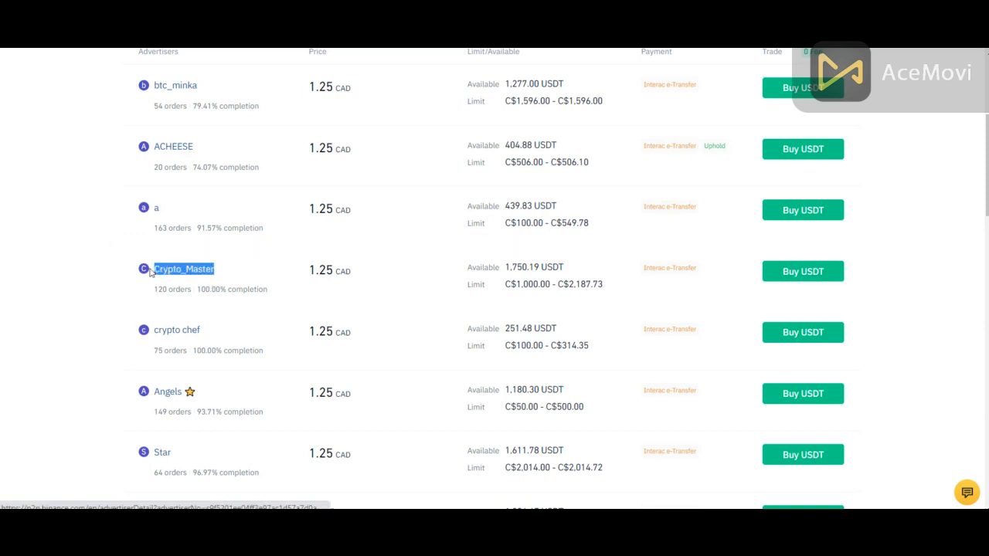
pyautogui.click(808, 275)
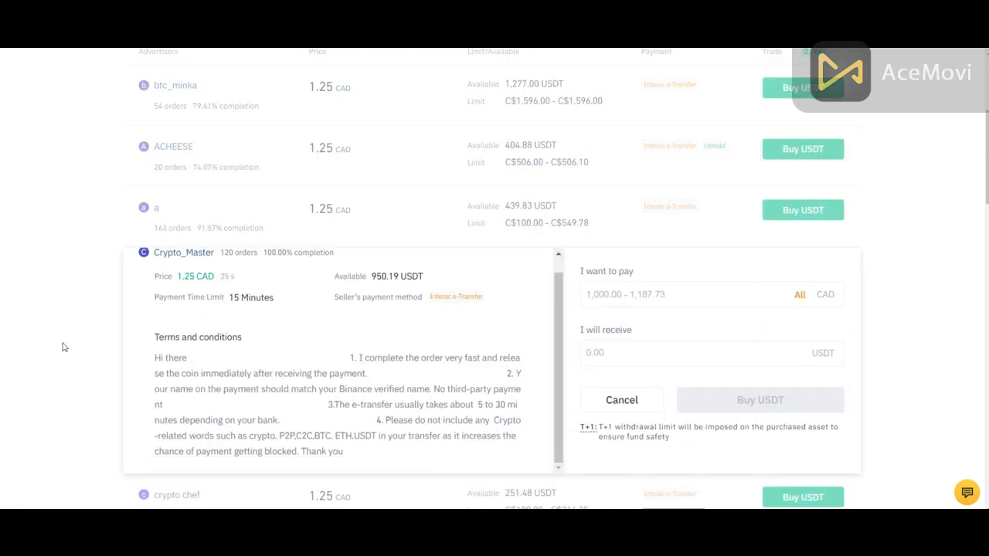
pyautogui.scroll(-3, 224, 333)
pyautogui.scroll(2, 225, 336)
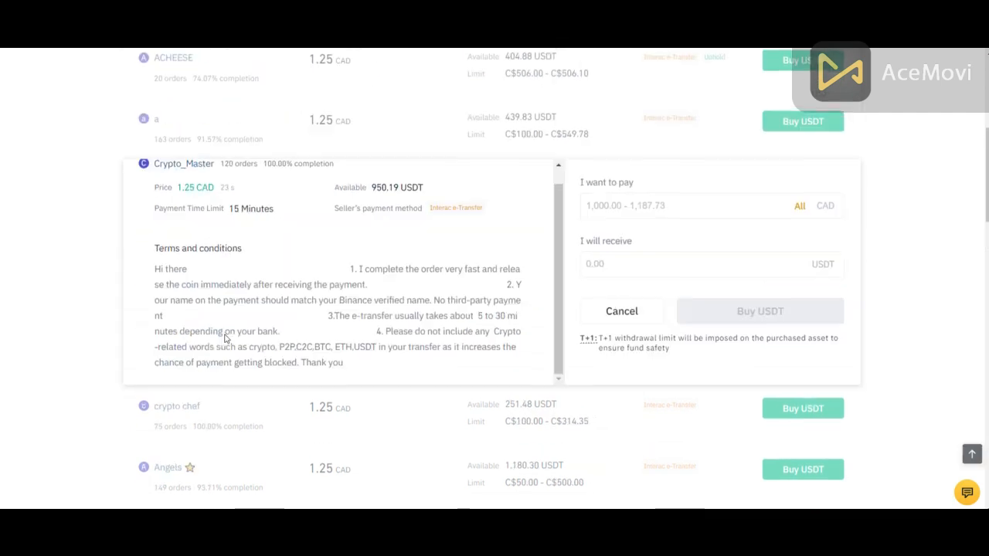
pyautogui.scroll(1, 225, 336)
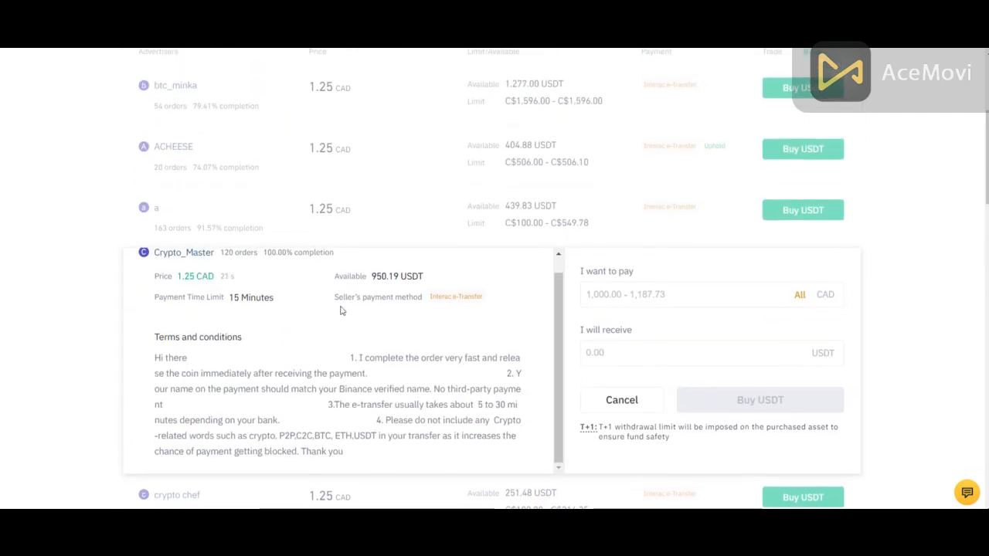
pyautogui.scroll(3, 346, 277)
pyautogui.click(391, 193)
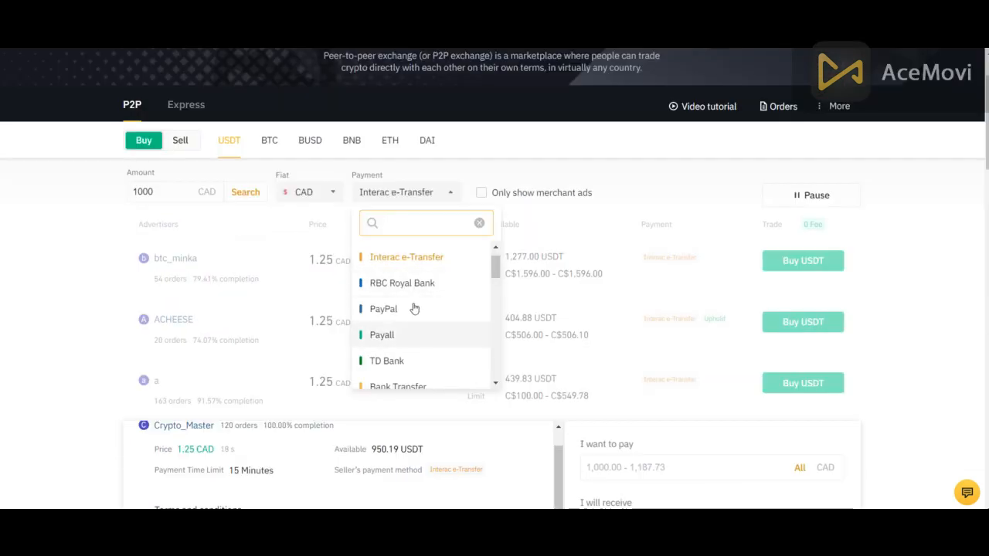
pyautogui.click(33, 292)
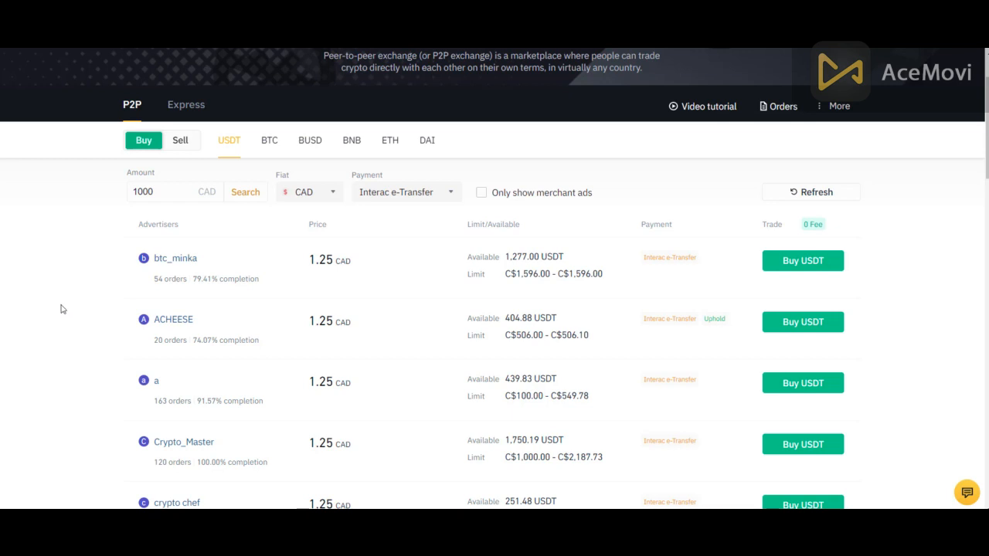
pyautogui.click(401, 195)
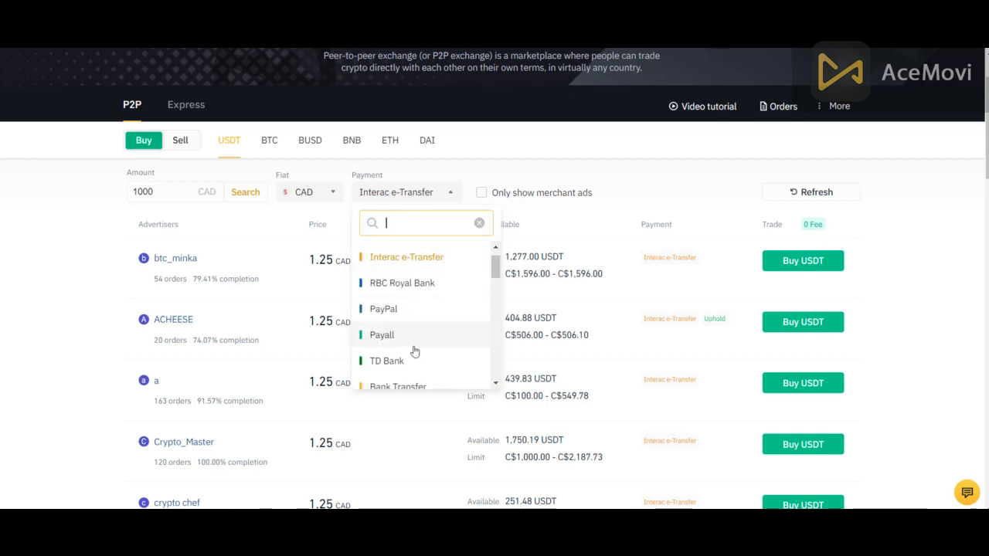
pyautogui.scroll(-2, 415, 351)
pyautogui.scroll(2, 414, 352)
pyautogui.scroll(2, 415, 352)
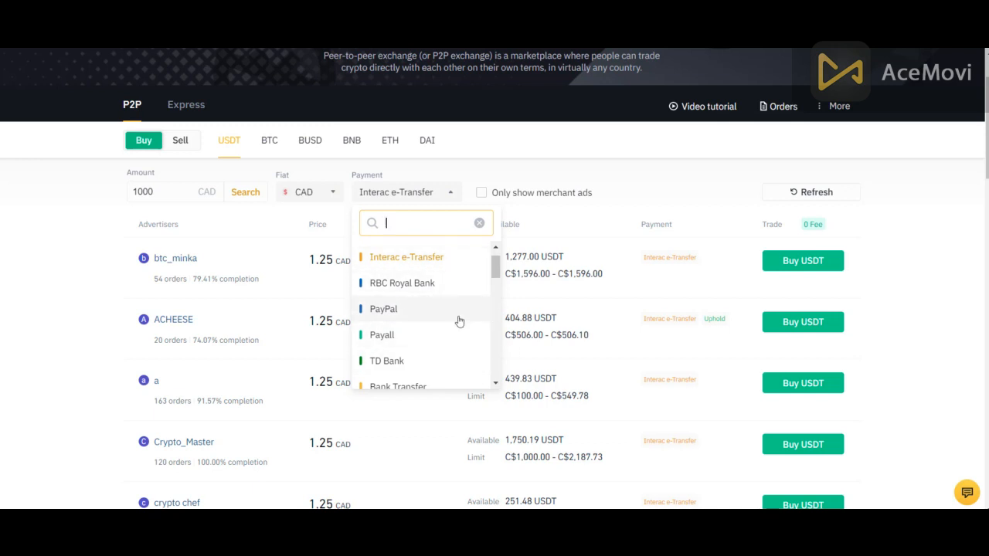
pyautogui.click(5, 269)
pyautogui.scroll(1, 31, 319)
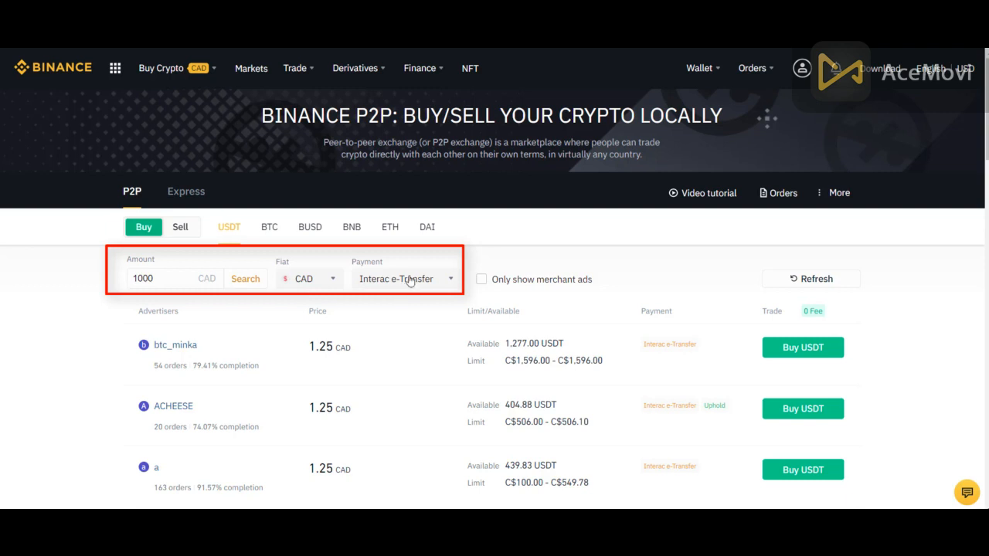
pyautogui.moveTo(153, 278); pyautogui.dragTo(116, 280)
pyautogui.click(49, 285)
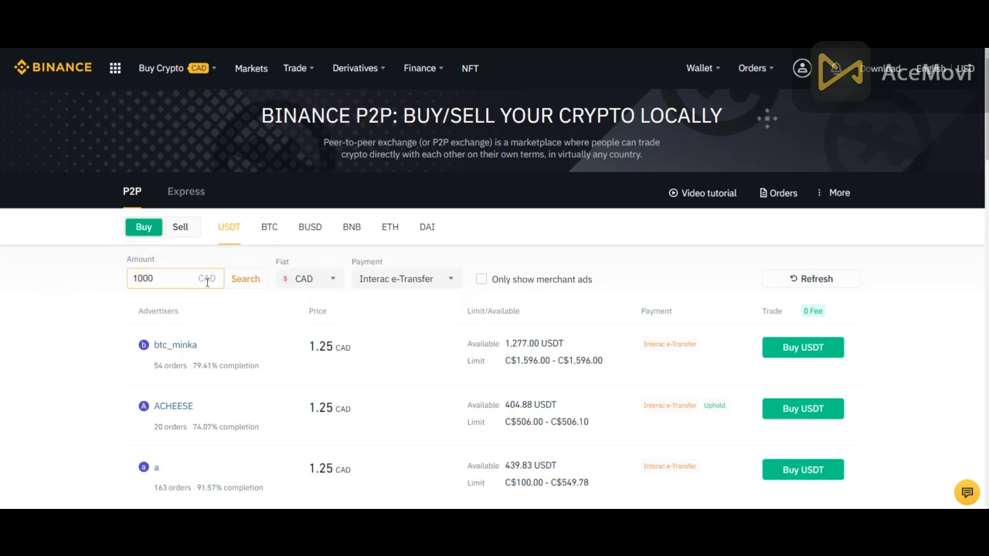
pyautogui.scroll(-1, 163, 307)
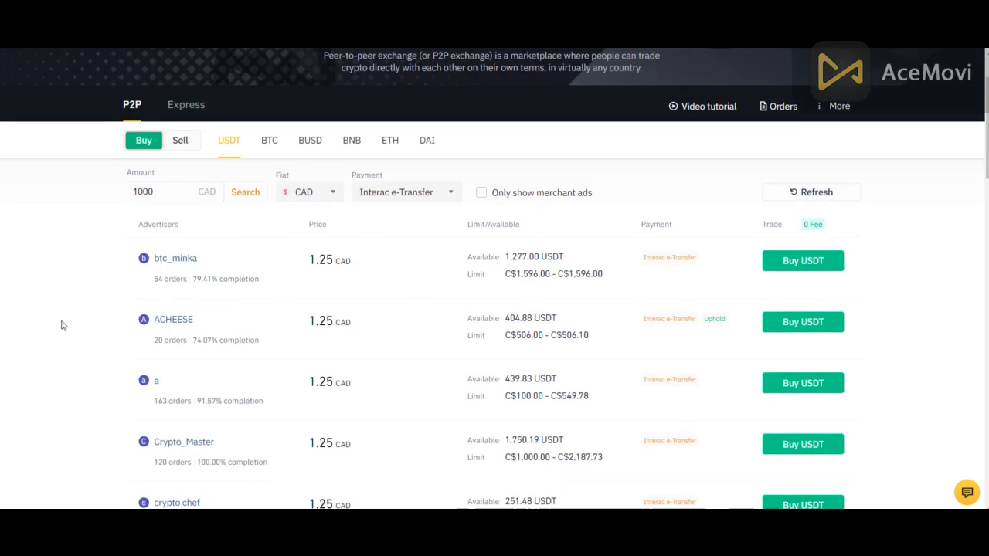
pyautogui.scroll(1, 53, 327)
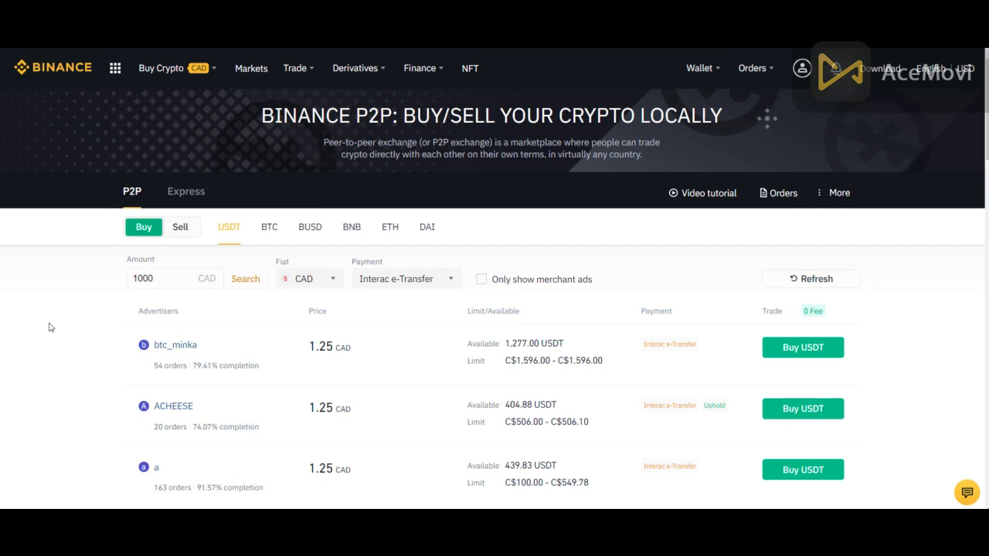
pyautogui.scroll(-1, 50, 327)
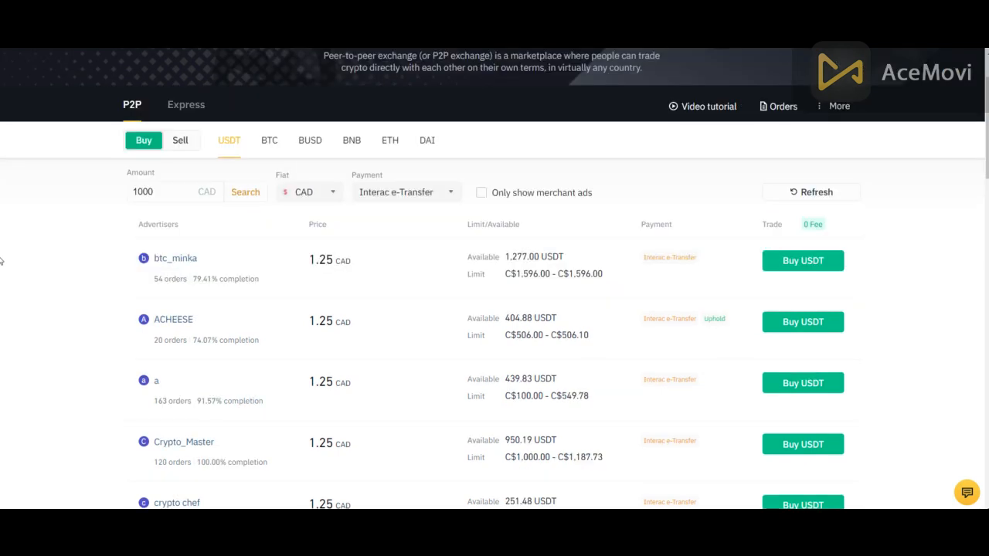